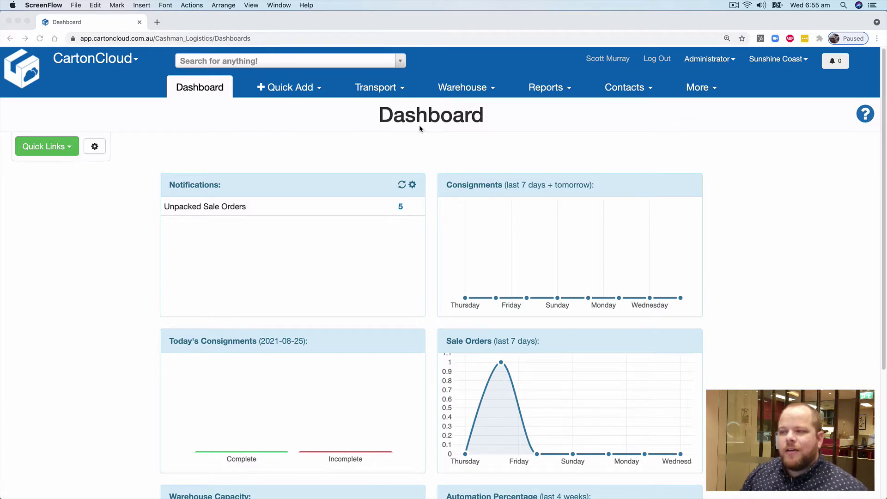
Go to the Replenishments list from the Warehouse menu.
{"action": "left_click", "coordinate": [459, 91]}
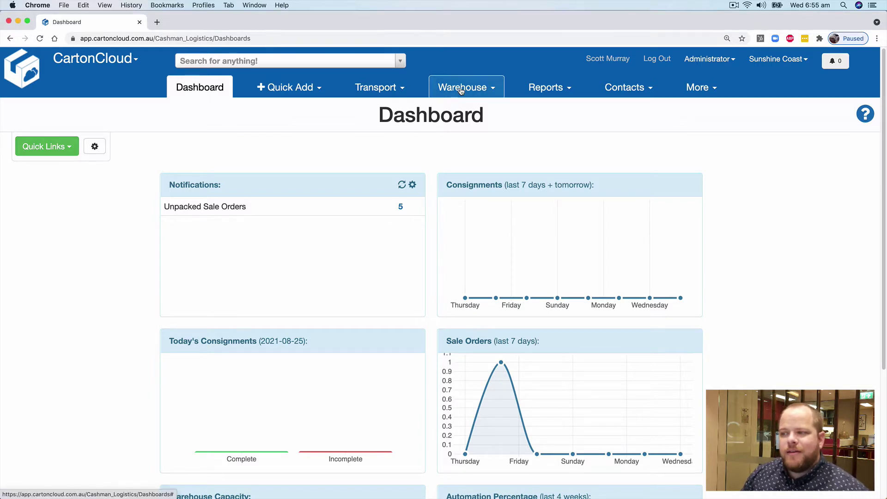
{"action": "left_click", "coordinate": [479, 144]}
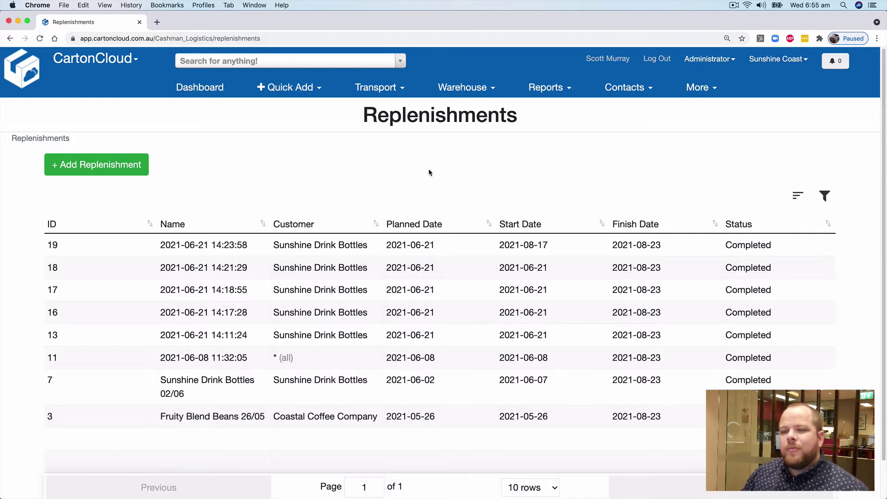
Add a new replenishment named 'Coastal {date} {time}', leaving the placeholders unchanged.
{"action": "left_click", "coordinate": [93, 168]}
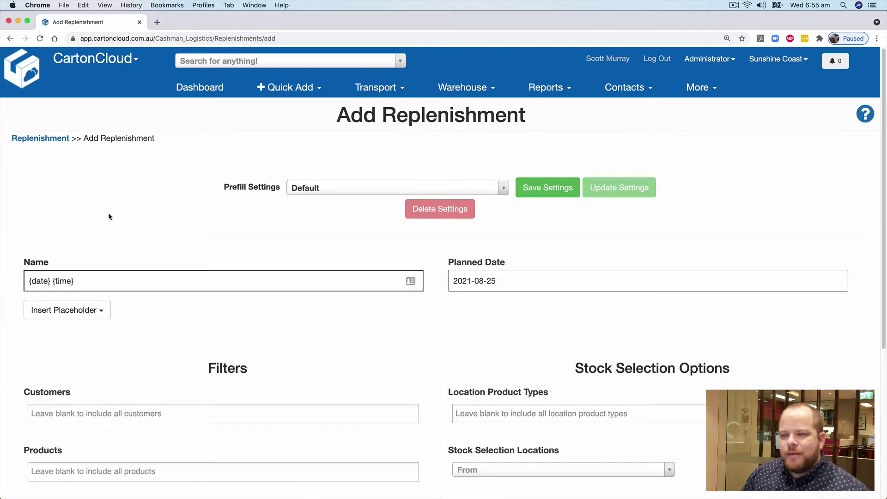
{"action": "scroll", "coordinate": [110, 220], "scroll_direction": "down", "scroll_amount": 5}
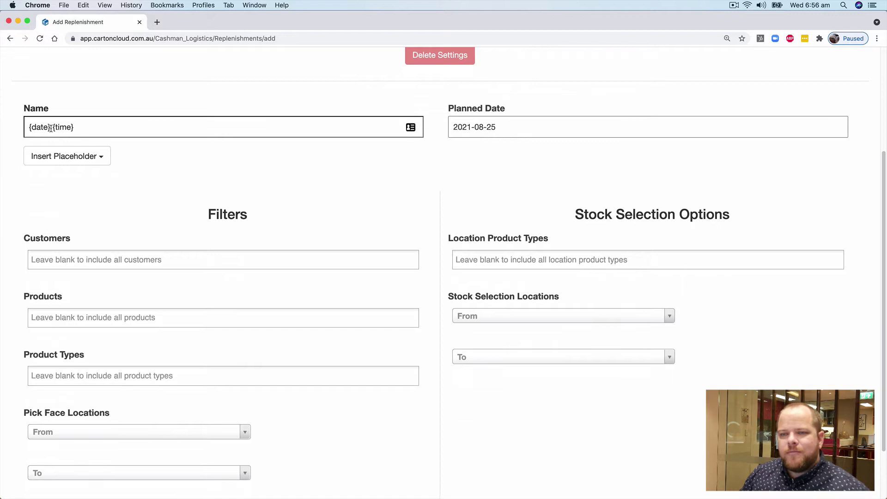
{"action": "left_click", "coordinate": [25, 127]}
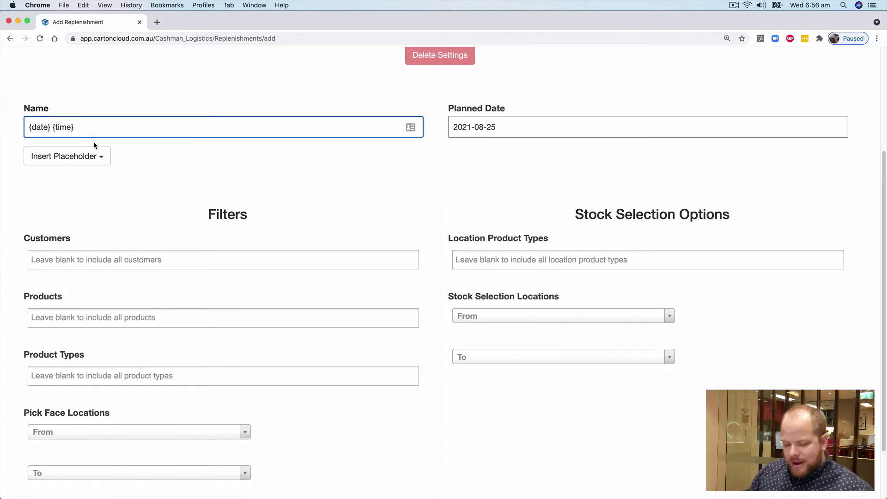
{"action": "type", "text": "Coas"}
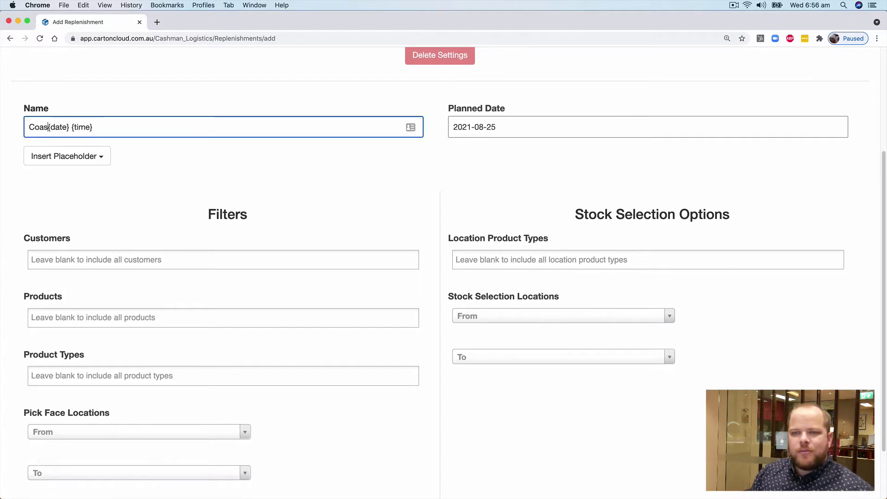
{"action": "type", "text": "tal"}
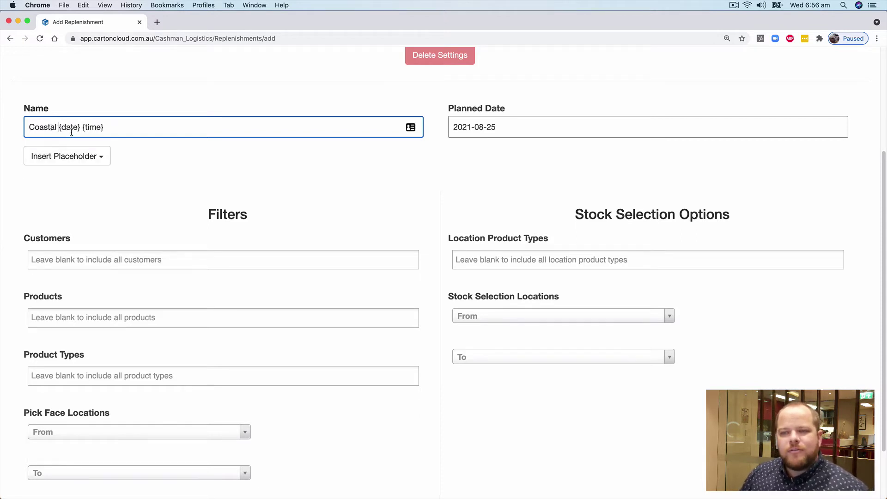
{"action": "left_click", "coordinate": [101, 157]}
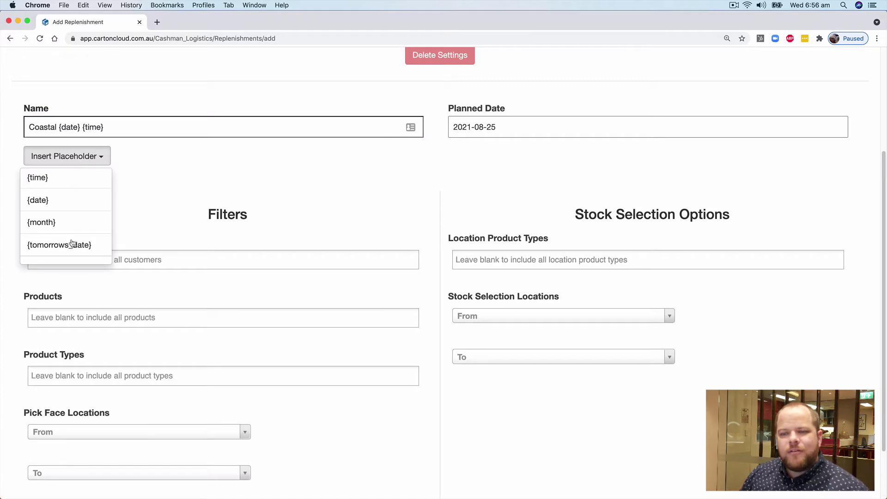
{"action": "left_click", "coordinate": [196, 179]}
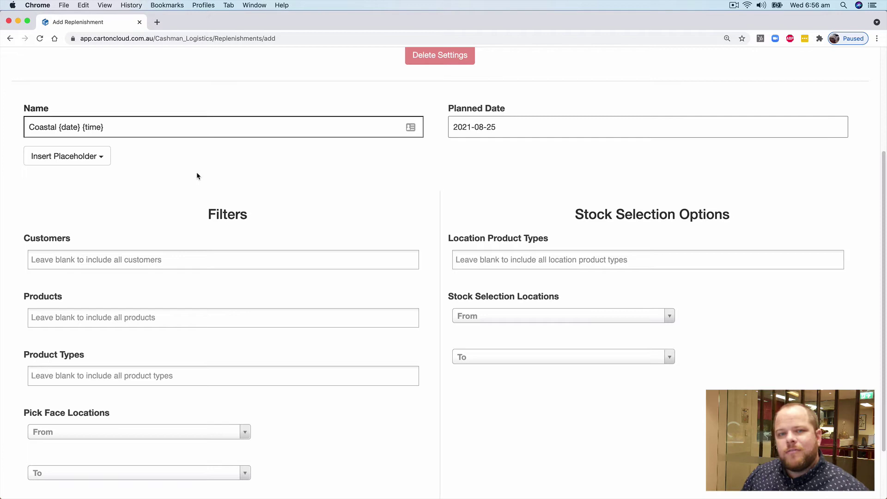
Add Coastal Liquor & Cocktails as the customer filter, leaving other filters blank.
{"action": "scroll", "coordinate": [197, 176], "scroll_direction": "down", "scroll_amount": 2}
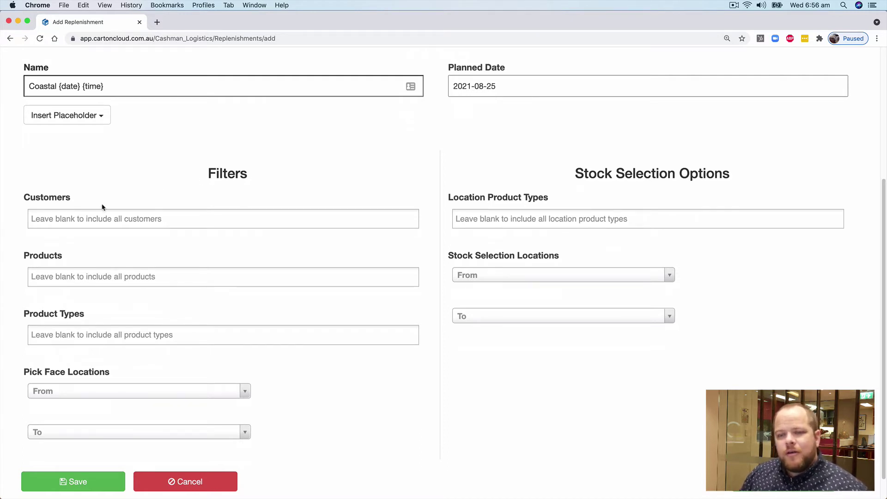
{"action": "left_click", "coordinate": [128, 221]}
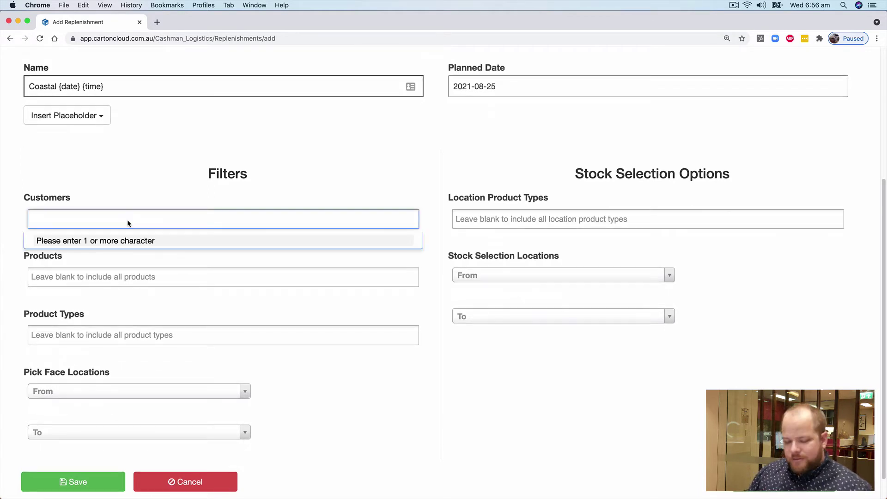
{"action": "type", "text": "coas"}
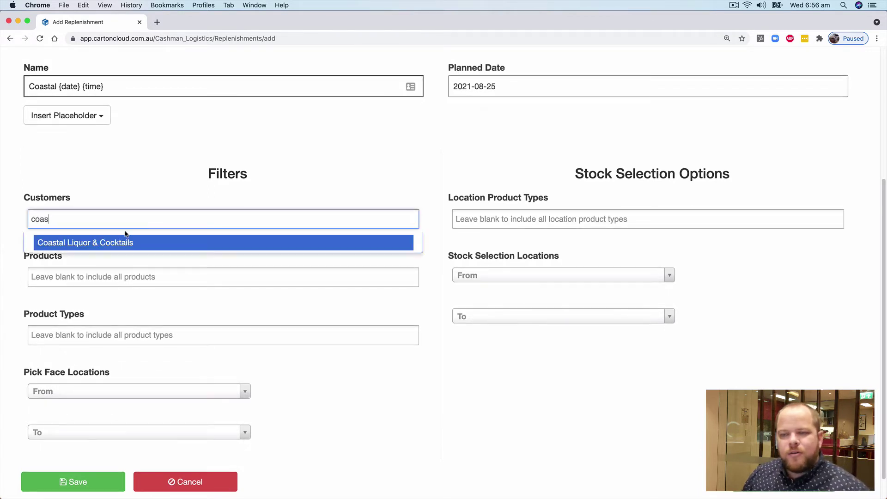
{"action": "left_click", "coordinate": [110, 241]}
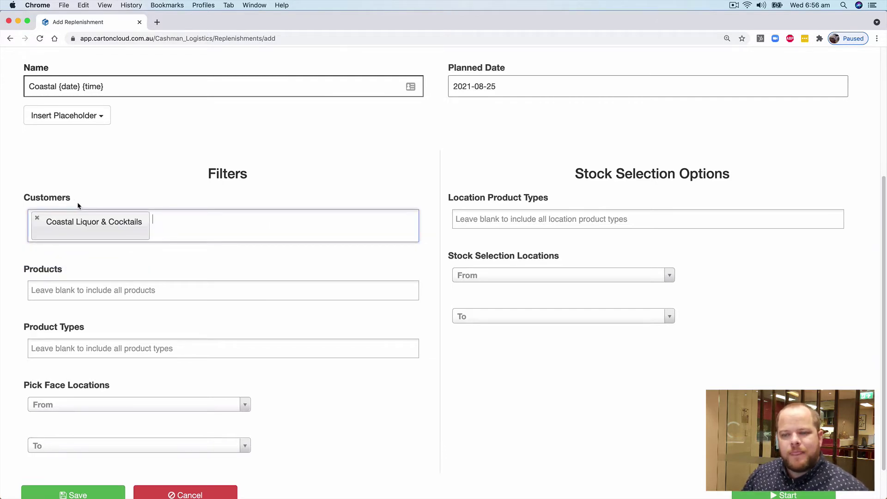
{"action": "scroll", "coordinate": [93, 231], "scroll_direction": "down", "scroll_amount": 1}
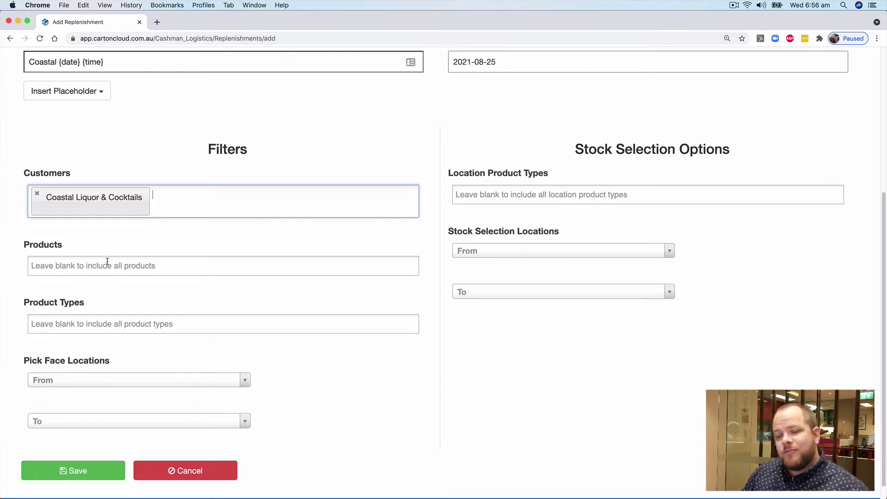
{"action": "scroll", "coordinate": [107, 264], "scroll_direction": "down", "scroll_amount": 1}
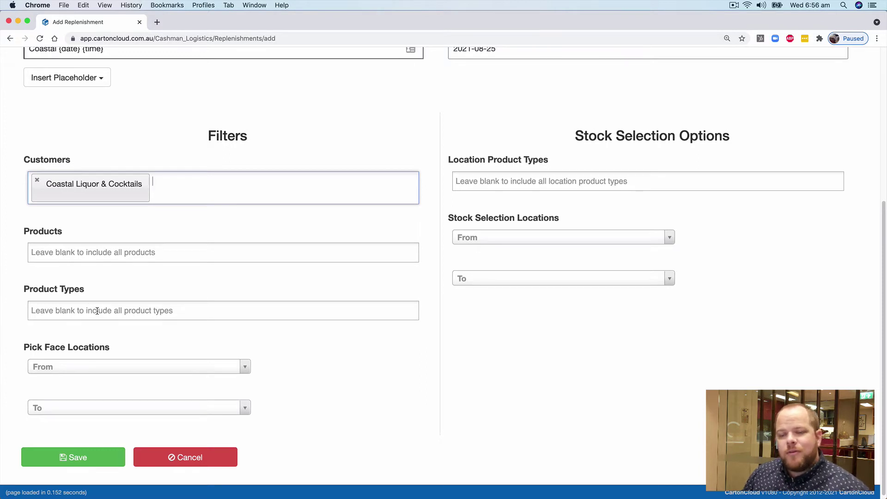
{"action": "left_click", "coordinate": [97, 314]}
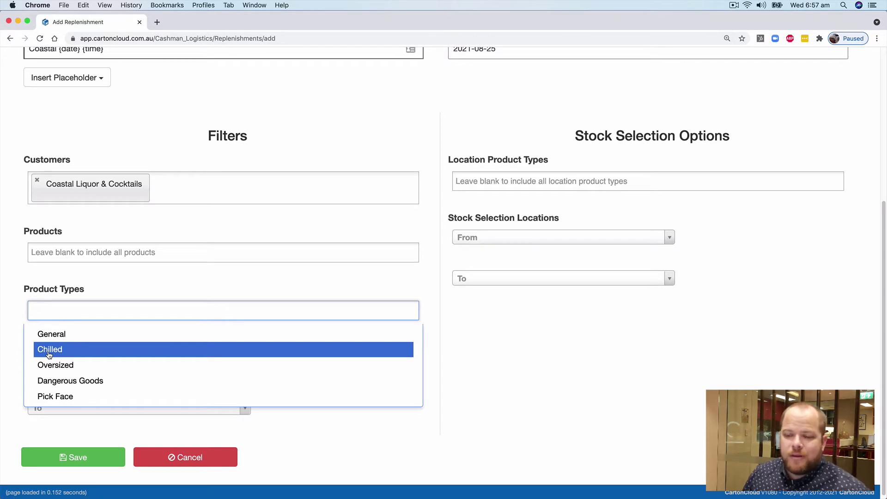
{"action": "left_click", "coordinate": [9, 329]}
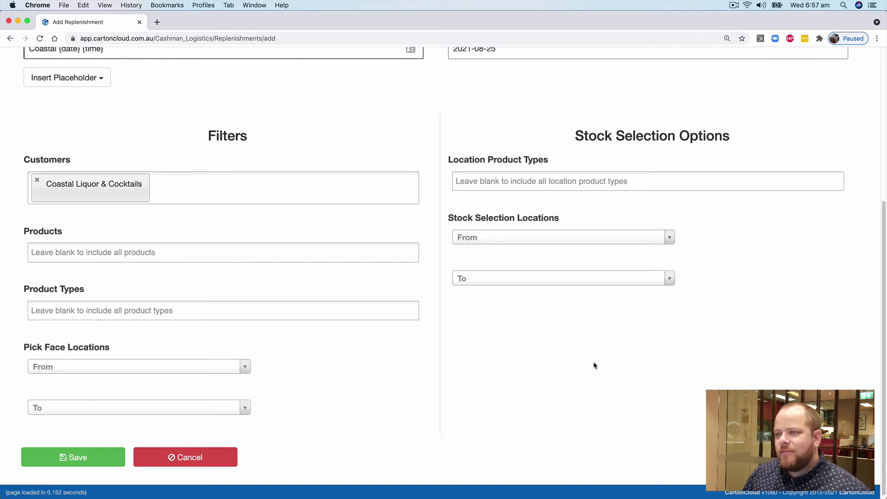
{"action": "scroll", "coordinate": [594, 365], "scroll_direction": "up", "scroll_amount": 3}
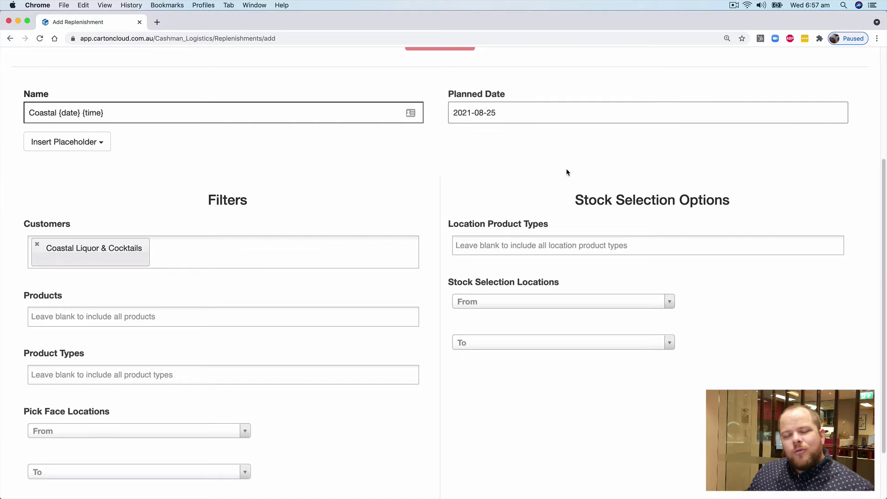
{"action": "scroll", "coordinate": [568, 171], "scroll_direction": "down", "scroll_amount": 1}
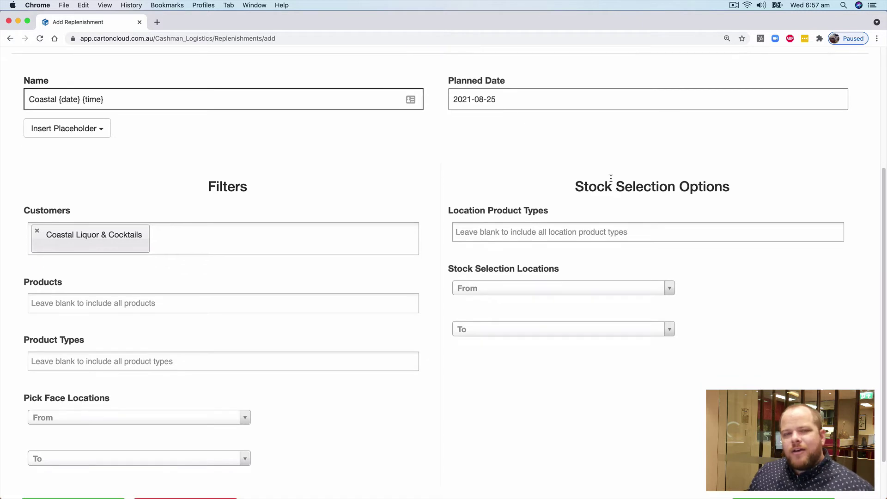
{"action": "left_click", "coordinate": [490, 232]}
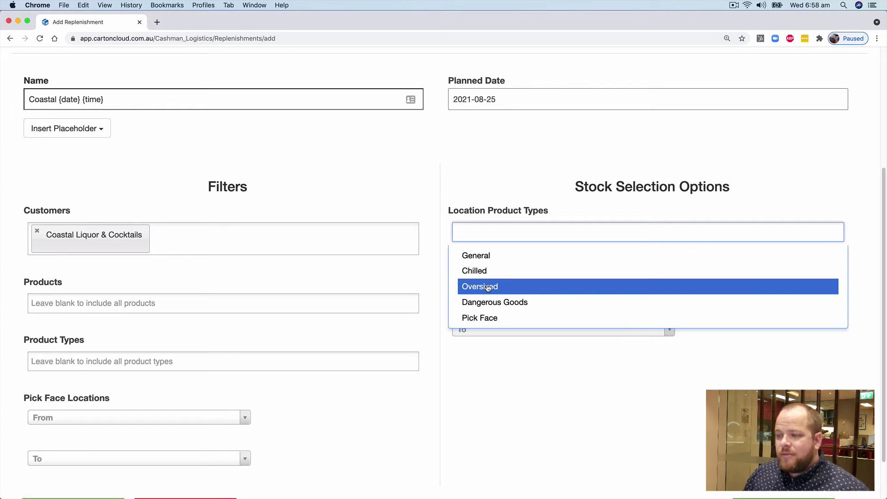
{"action": "left_click", "coordinate": [476, 179]}
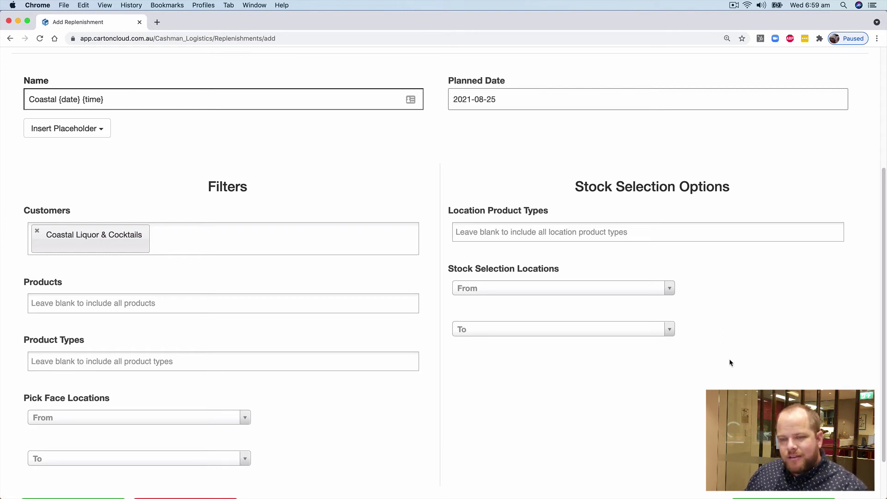
Save the current replenishment setup as a prefill template called 'Coastal'.
{"action": "scroll", "coordinate": [728, 362], "scroll_direction": "up", "scroll_amount": 5}
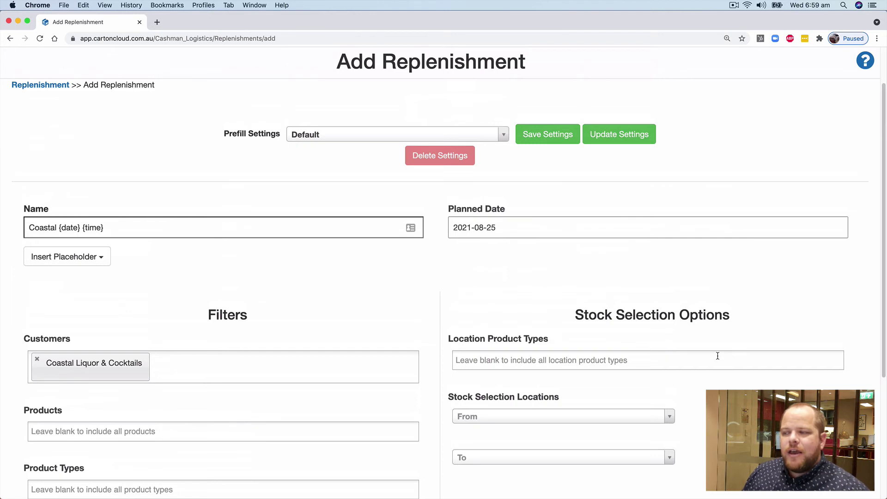
{"action": "left_click", "coordinate": [557, 134]}
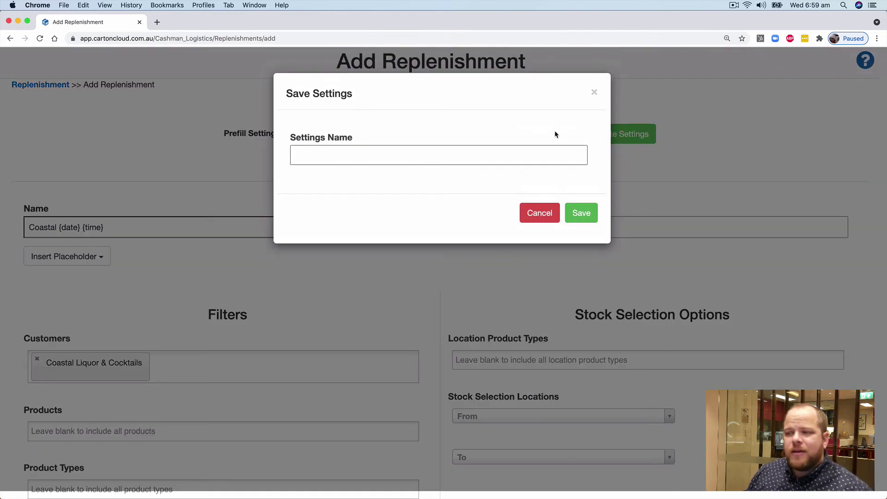
{"action": "left_click", "coordinate": [426, 148]}
{"action": "type", "text": "Coastal"}
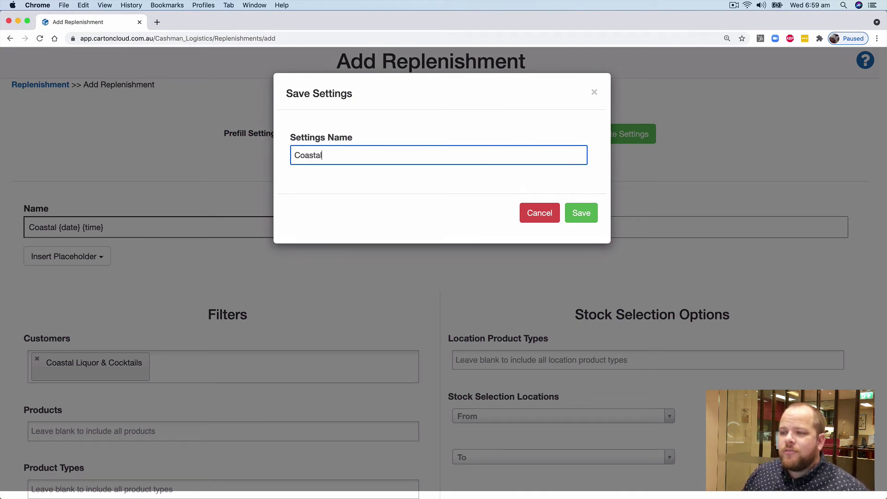
{"action": "left_click", "coordinate": [581, 213]}
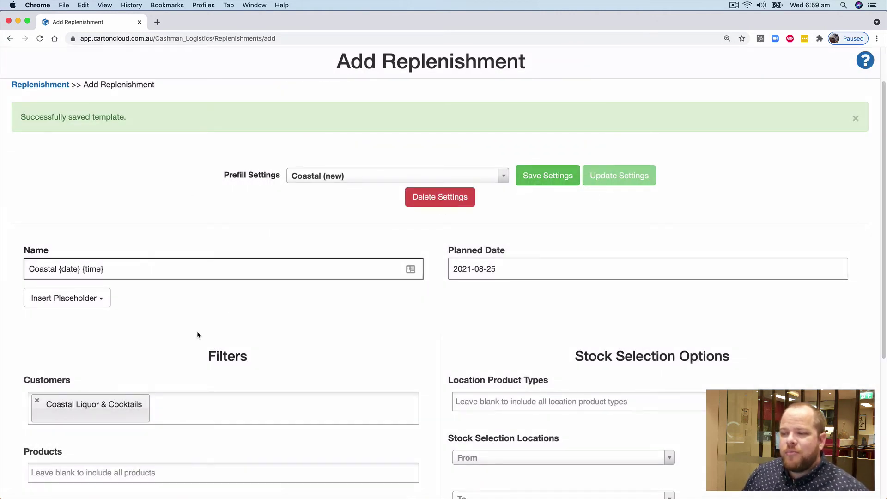
Keep 'Coastal (new)' as the selected prefill setting and scroll down the form.
{"action": "left_click", "coordinate": [324, 179]}
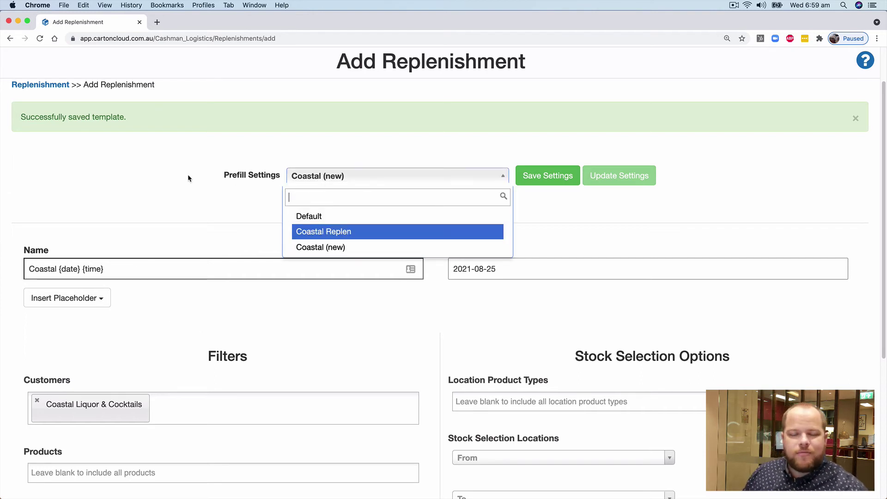
{"action": "left_click", "coordinate": [187, 187]}
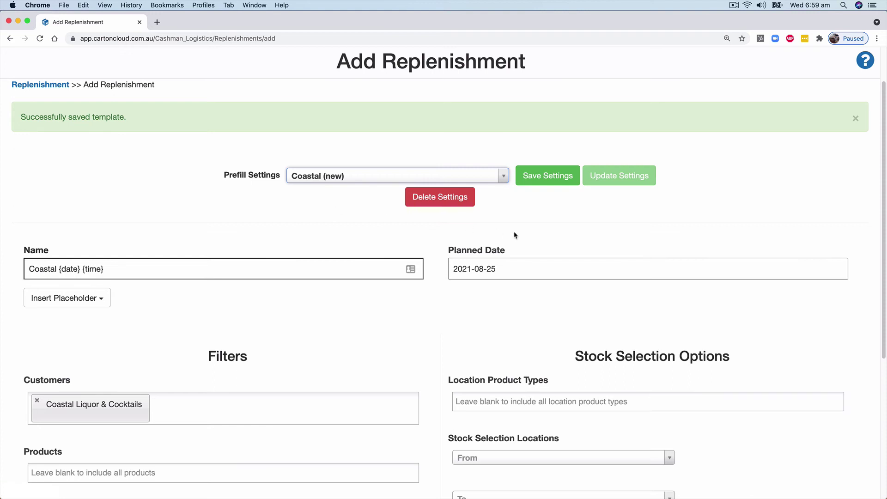
{"action": "scroll", "coordinate": [516, 235], "scroll_direction": "down", "scroll_amount": 5}
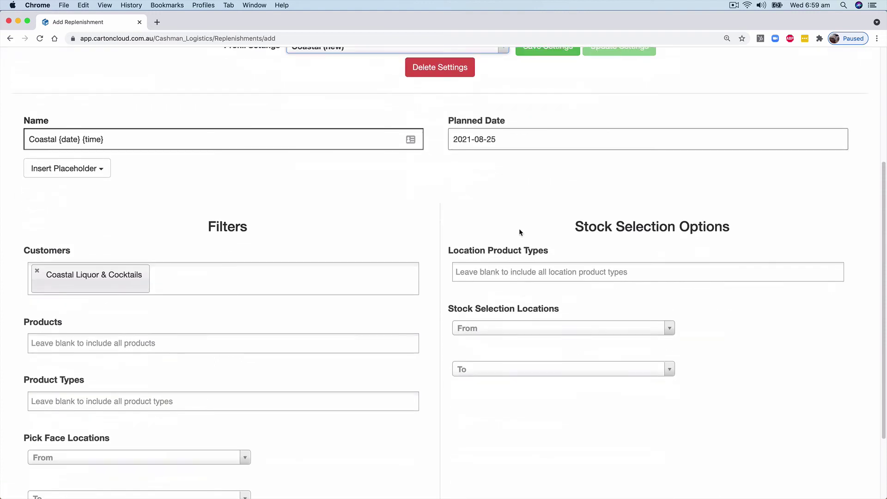
{"action": "scroll", "coordinate": [619, 362], "scroll_direction": "down", "scroll_amount": 1}
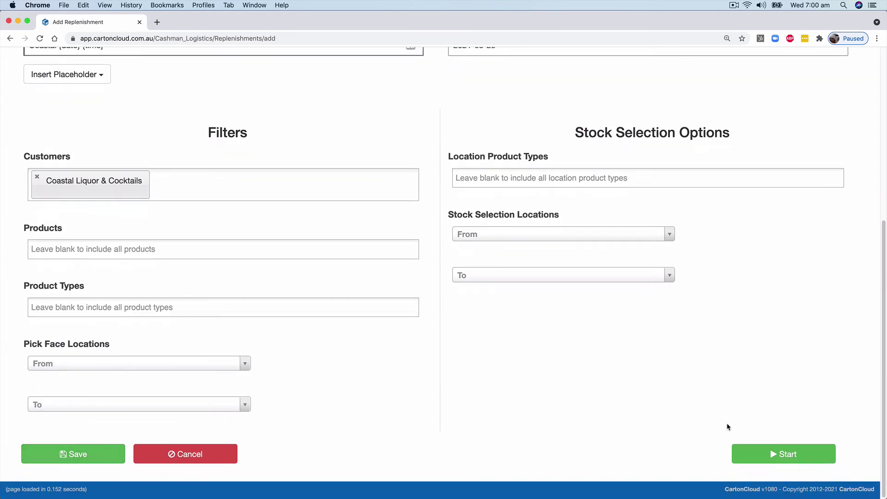
Start the Coastal replenishment run.
{"action": "left_click", "coordinate": [782, 456]}
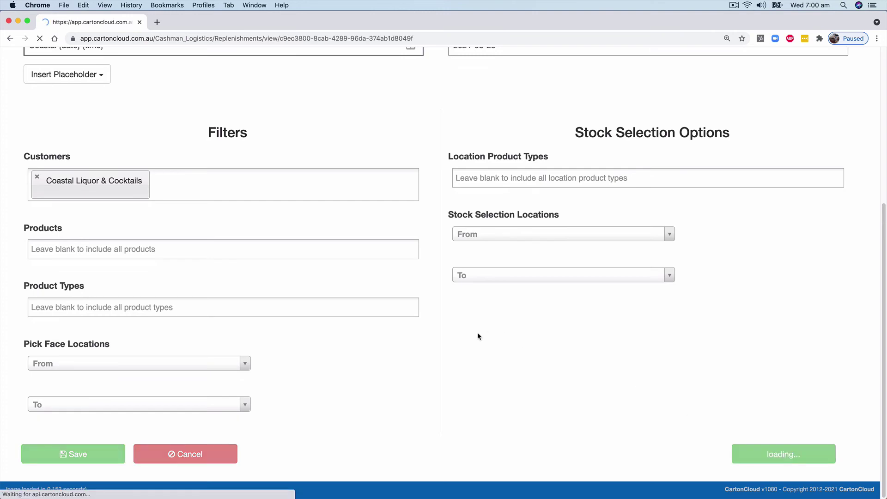